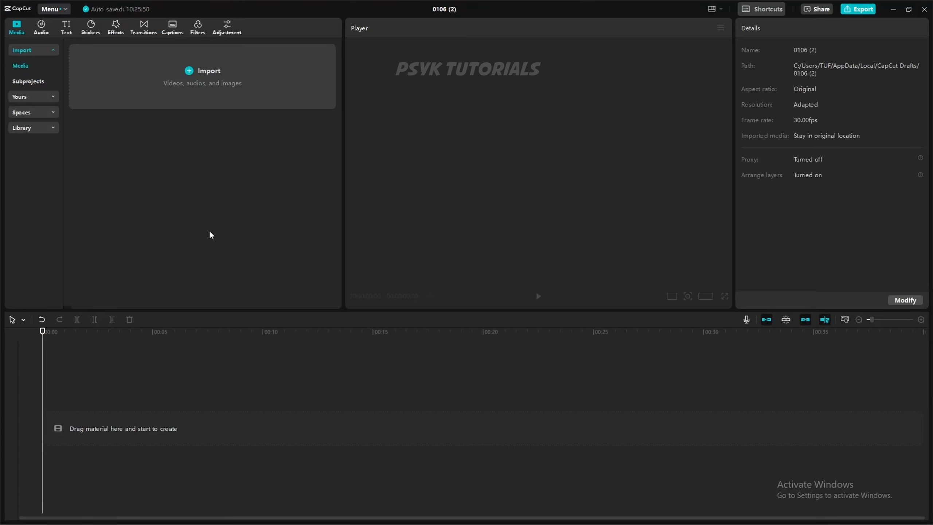
click(194, 82)
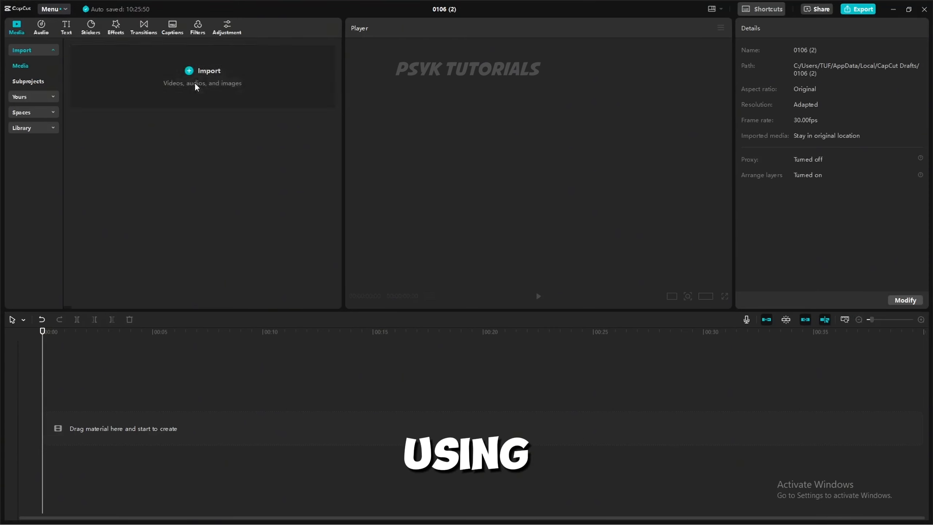
click(845, 8)
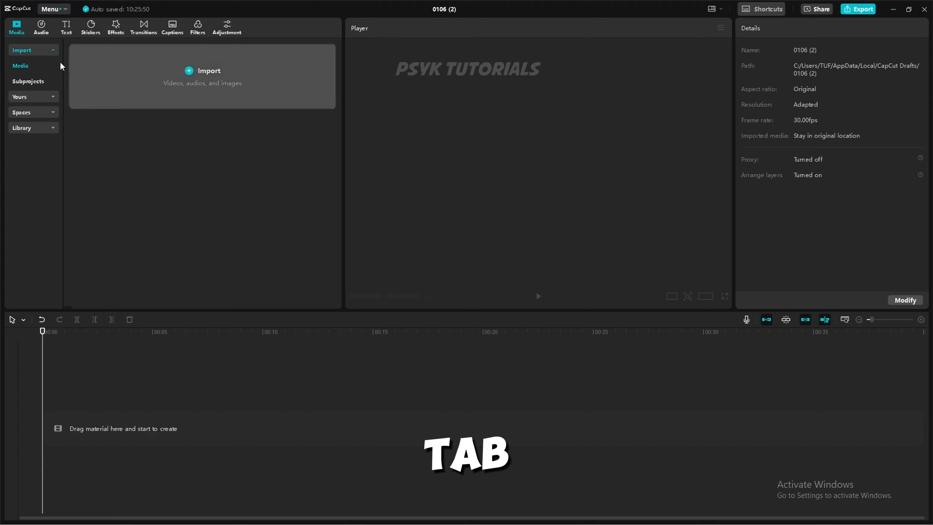
click(204, 90)
click(844, 9)
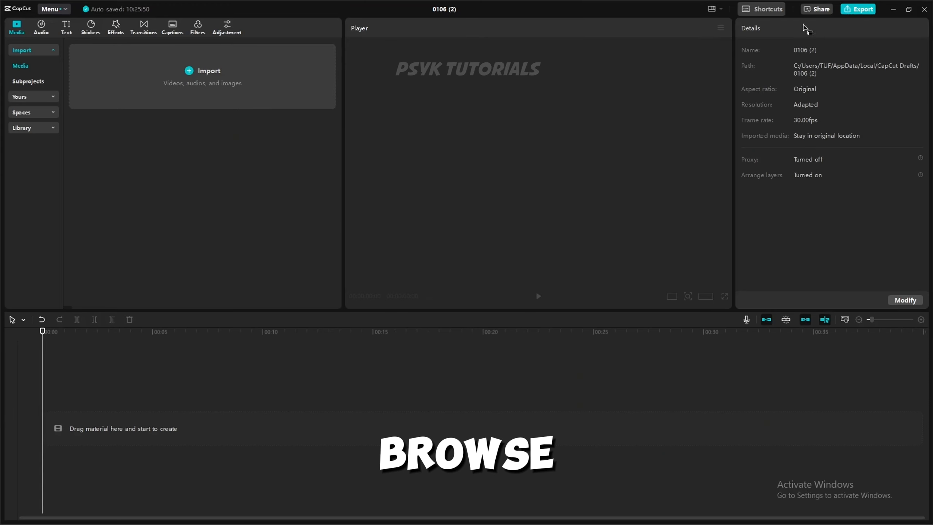
Step: Import the video 126558-736345296.mp4 from the PSYK tutorials folder and place it at the start of the timeline
click(101, 513)
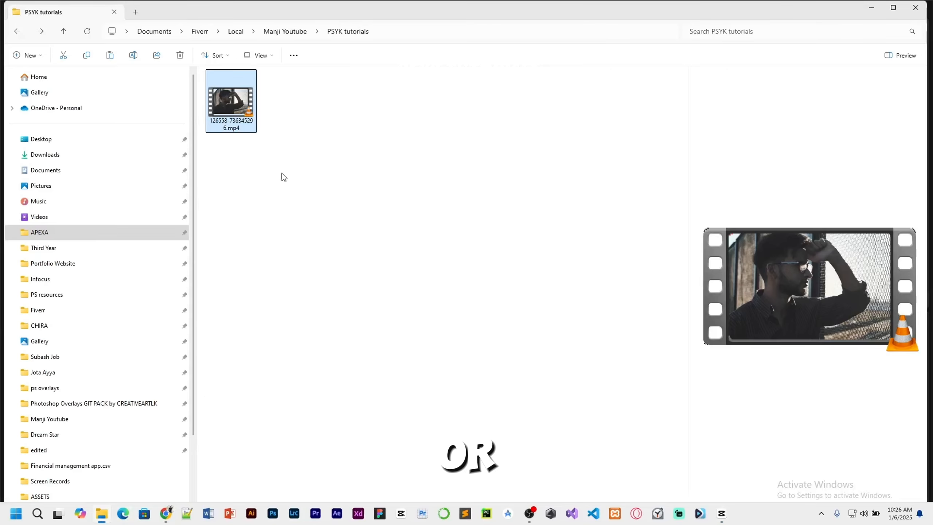
drag(231, 103, 361, 521)
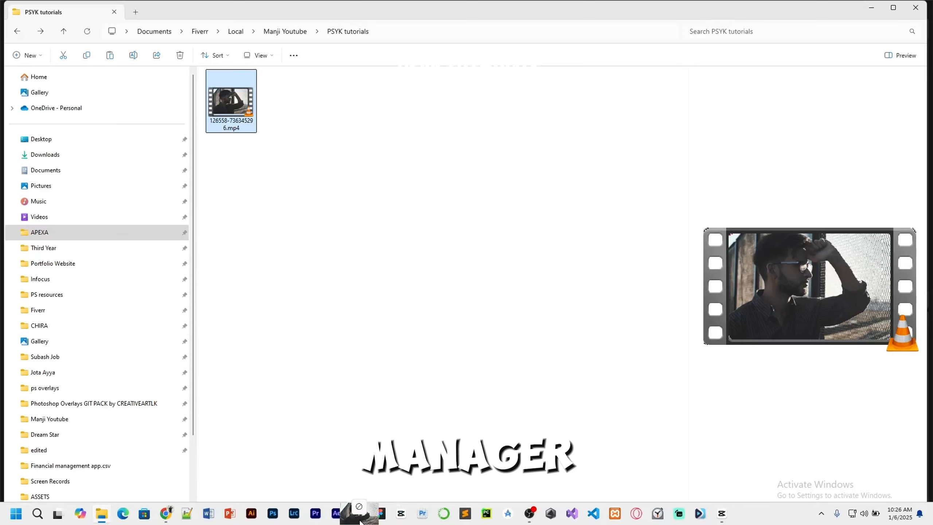
drag(675, 516, 179, 162)
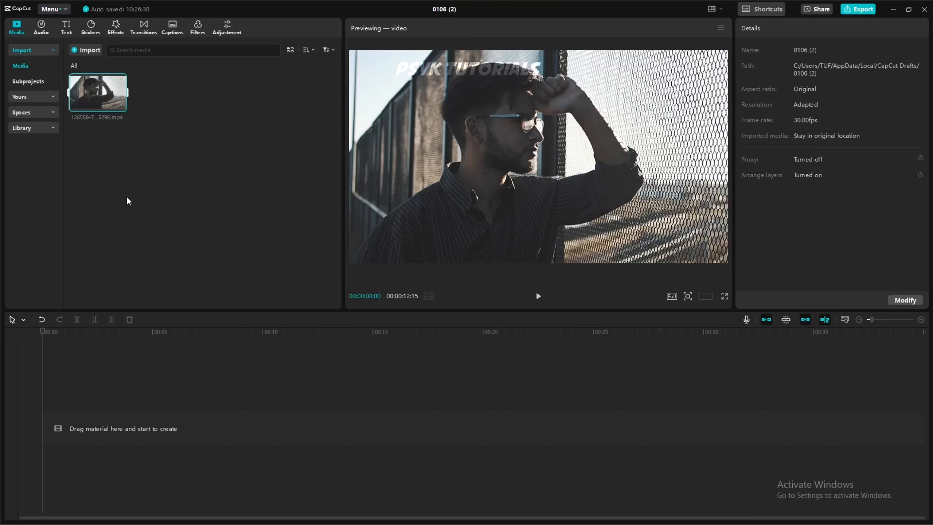
drag(97, 92, 92, 421)
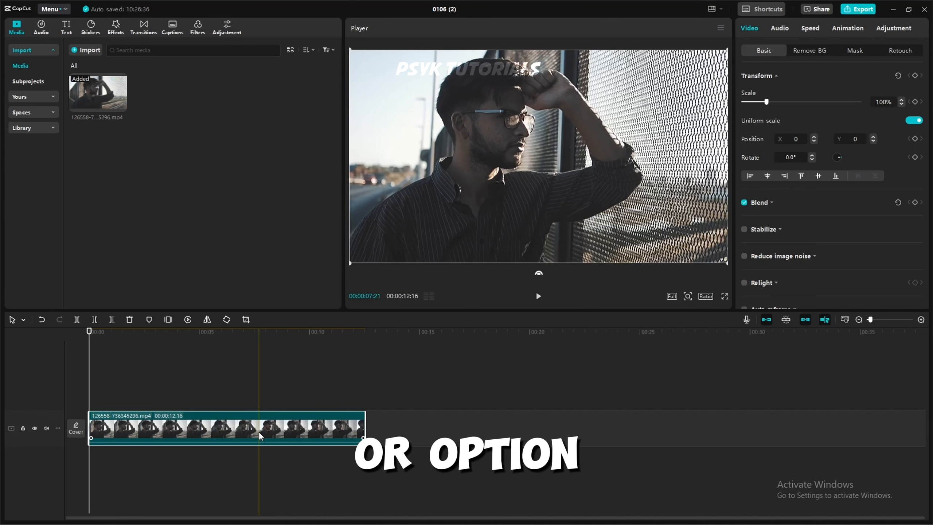
Step: Duplicate the timeline clip onto a new track directly above the original, aligned at the start, and select the duplicate
drag(258, 432, 258, 393)
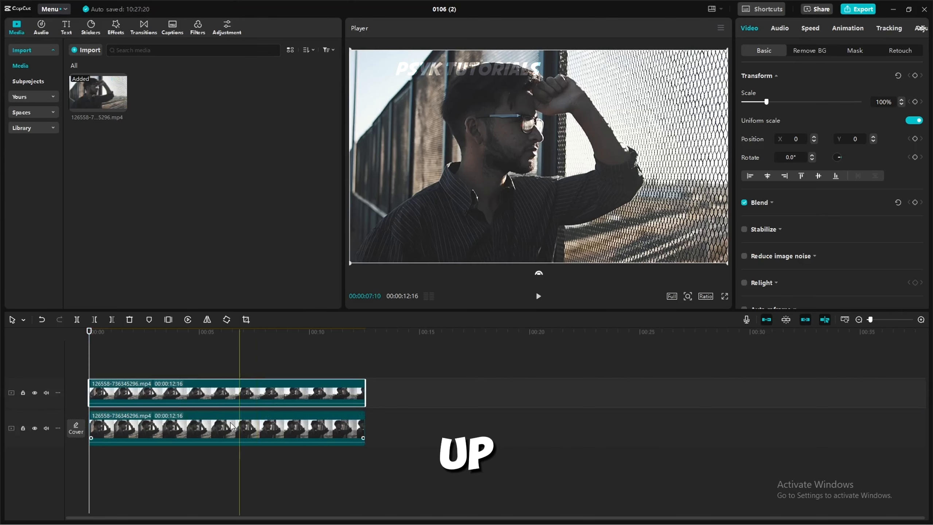
key(ctrl+z)
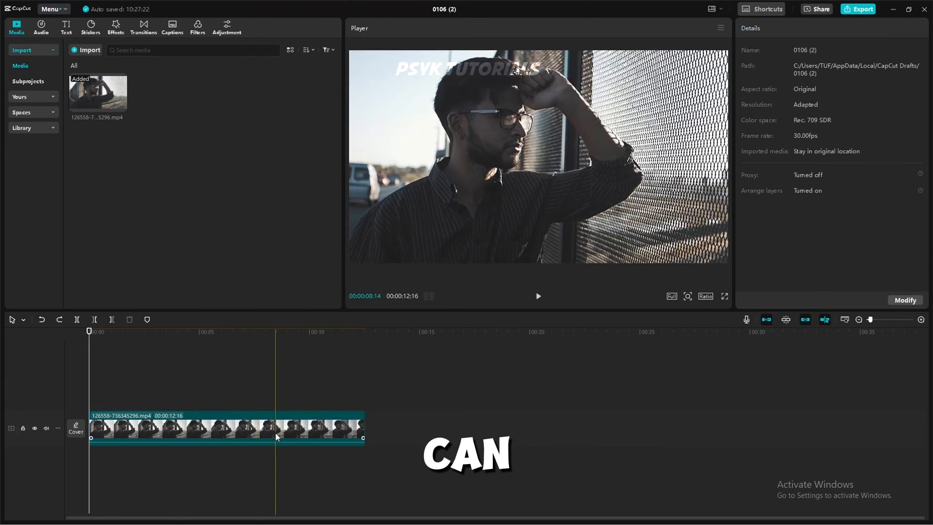
click(288, 427)
right_click(288, 428)
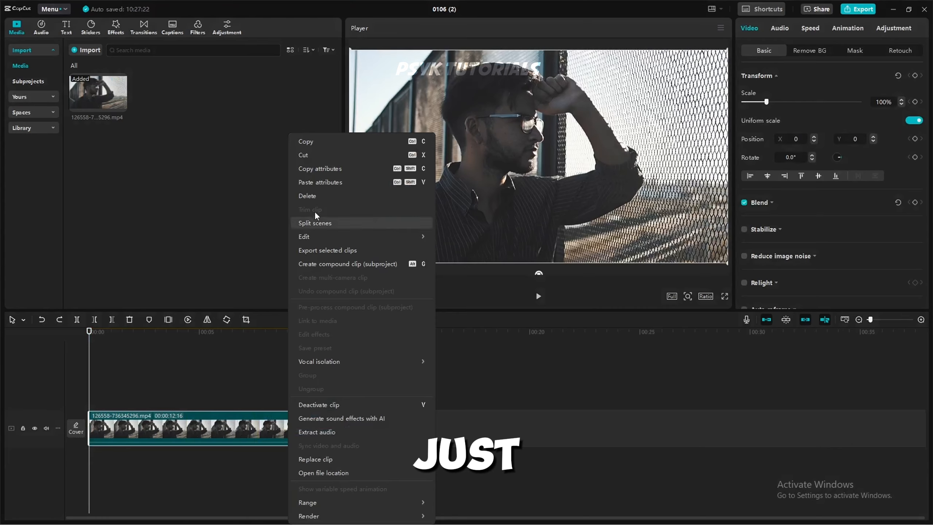
click(331, 140)
right_click(269, 392)
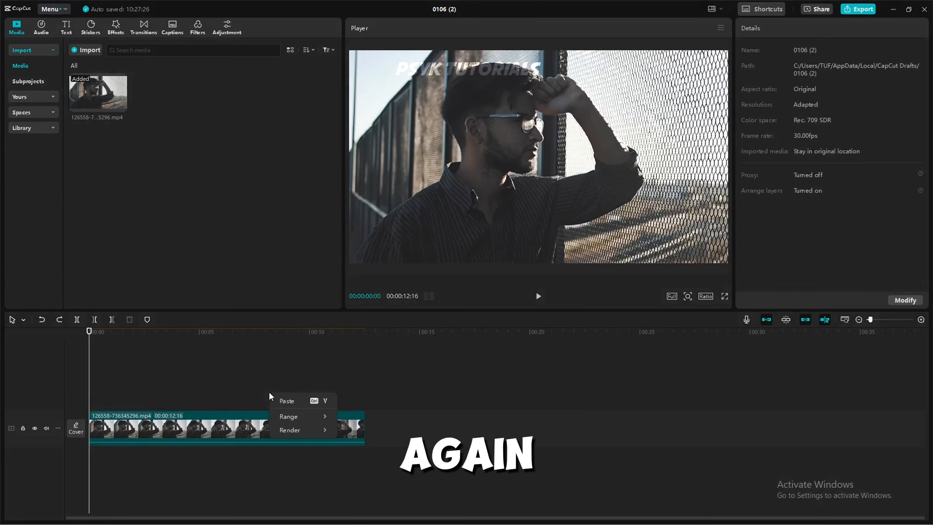
click(278, 402)
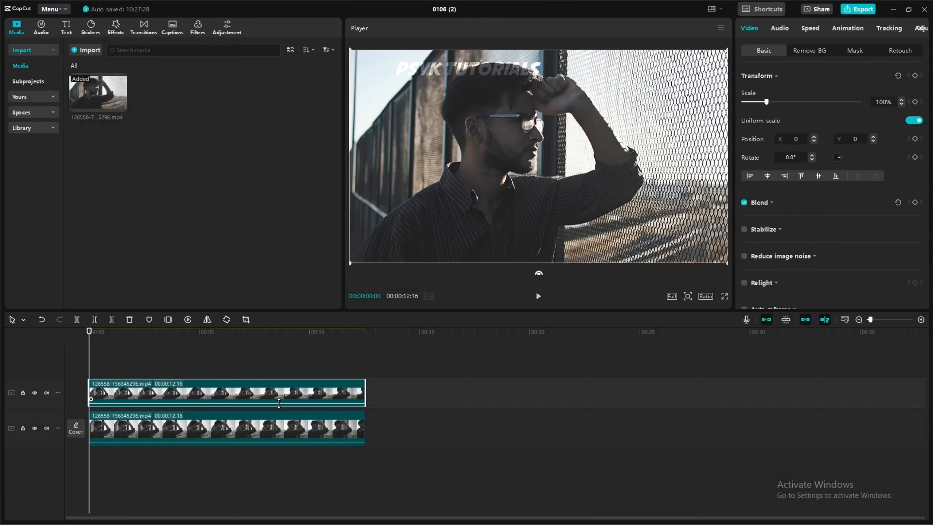
click(377, 413)
click(327, 396)
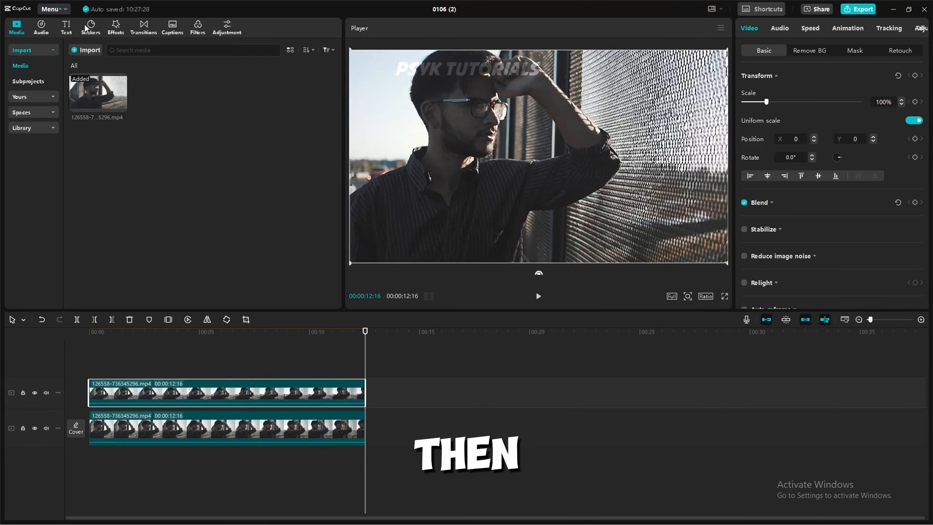
Step: Browse the video effects to the Lens category and preview its Blur effect
click(115, 30)
click(42, 67)
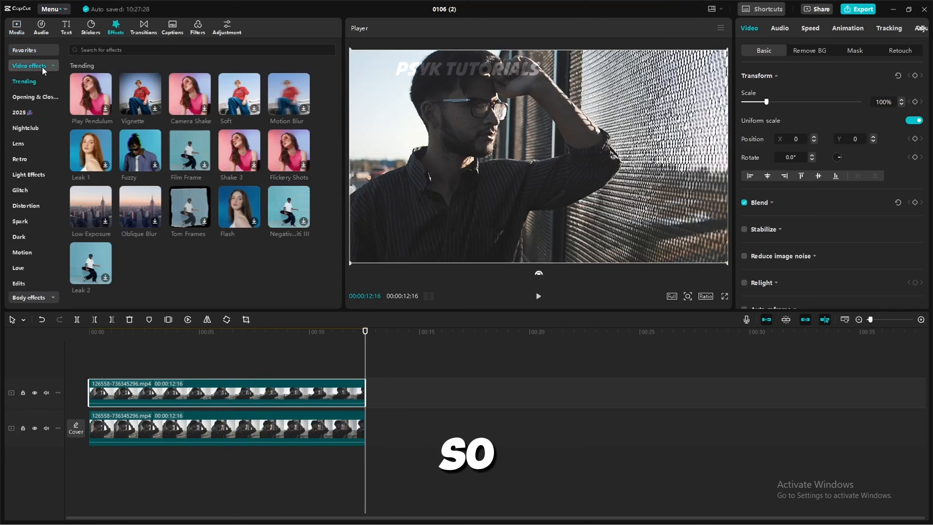
click(42, 68)
click(42, 83)
click(38, 66)
click(38, 66)
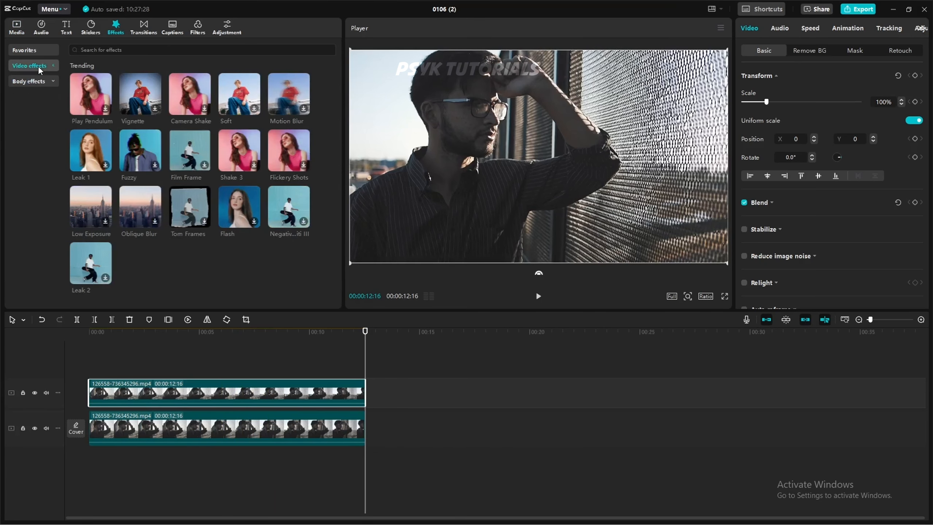
click(35, 68)
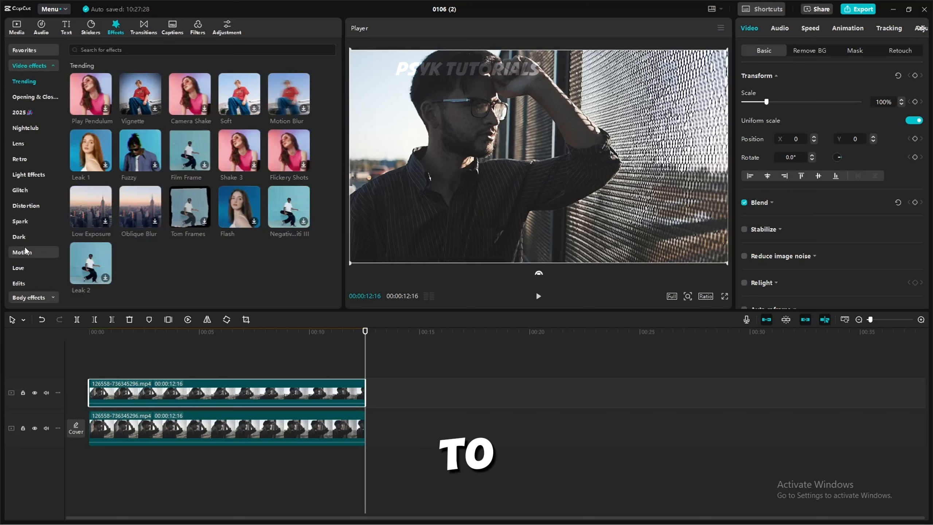
click(34, 147)
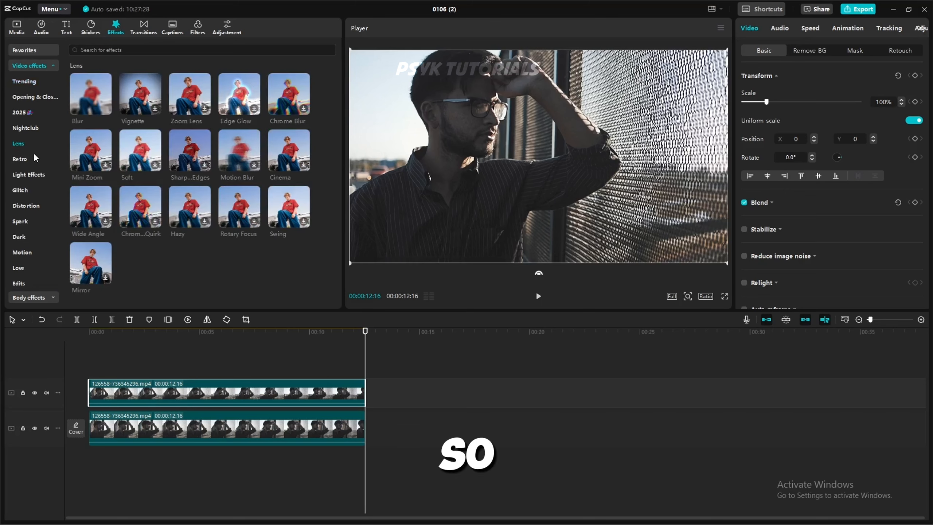
click(84, 95)
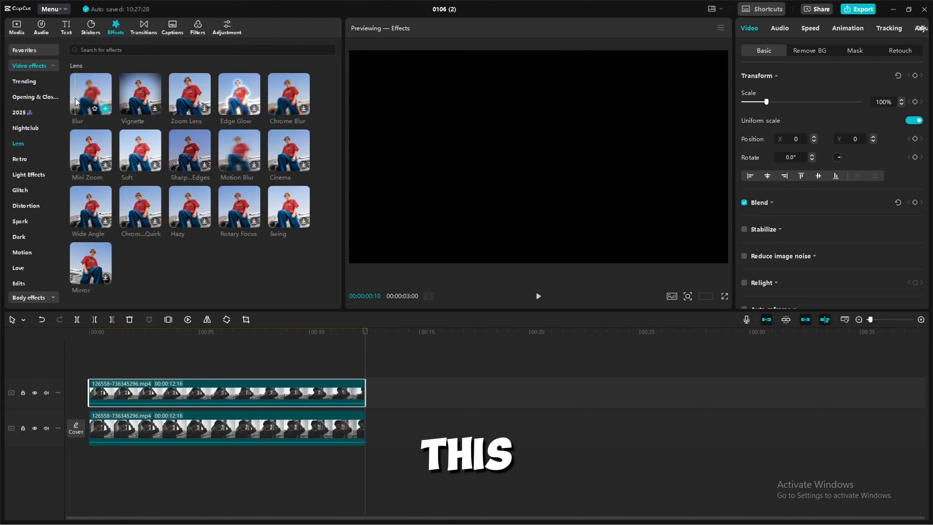
Step: Search the effects library for blur and look through the results
click(109, 49)
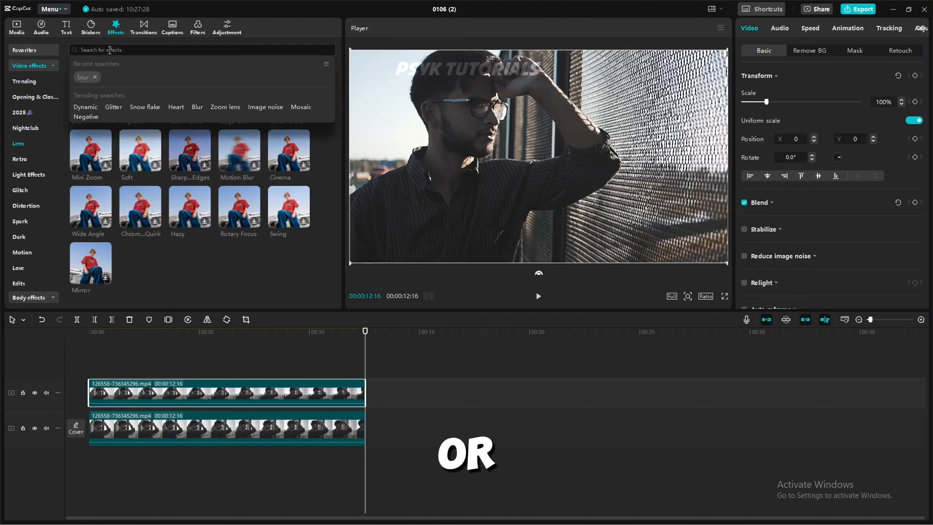
click(83, 77)
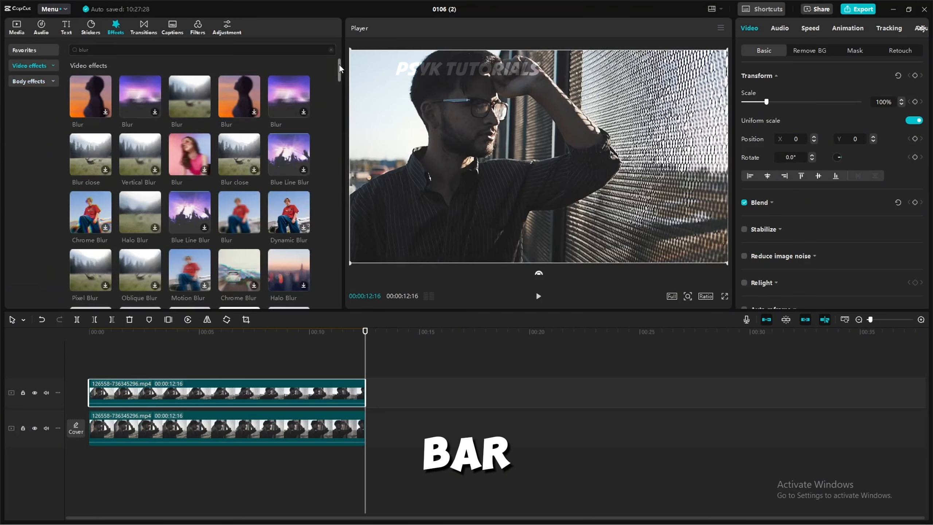
mouse_move(340, 74)
mouse_down()
mouse_move(342, 105)
mouse_move(339, 69)
mouse_up()
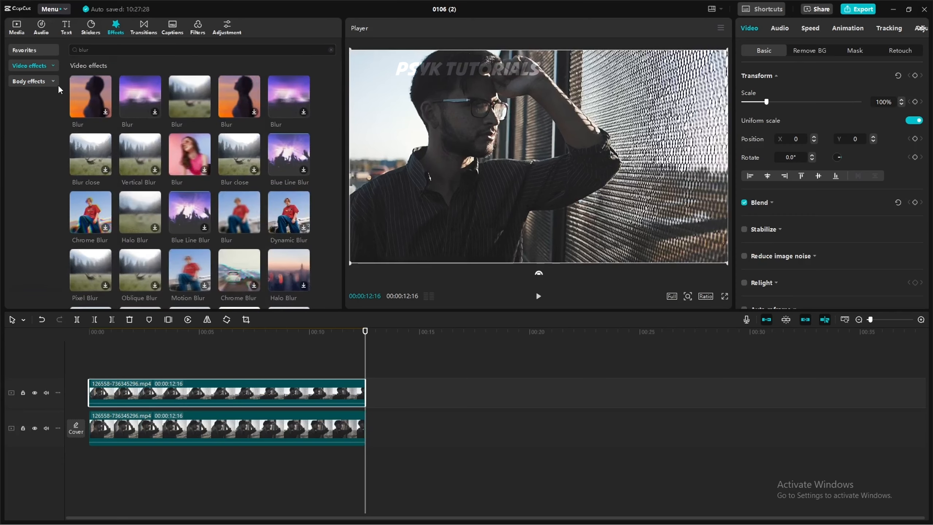
Step: Apply the Blur effect from the Lens video effects to the upper clip and return the playhead to the start
click(46, 68)
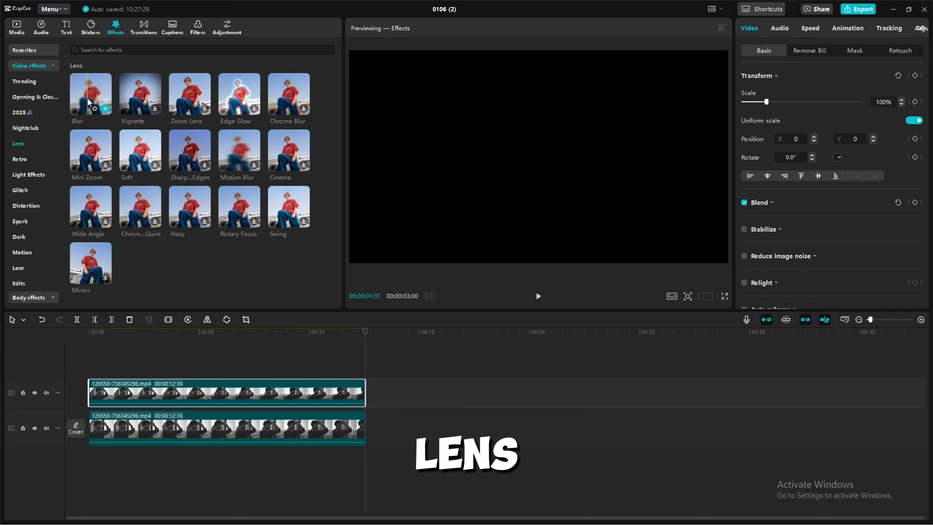
drag(88, 100, 159, 385)
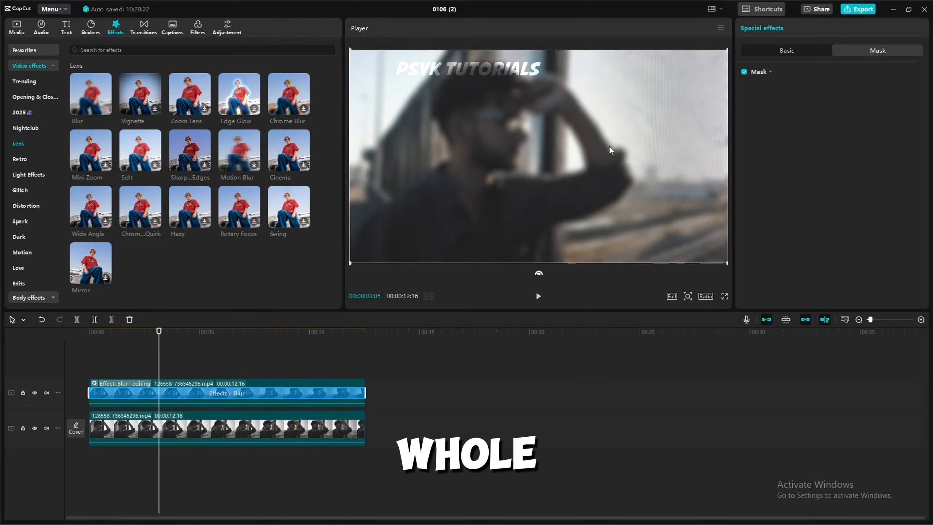
click(91, 341)
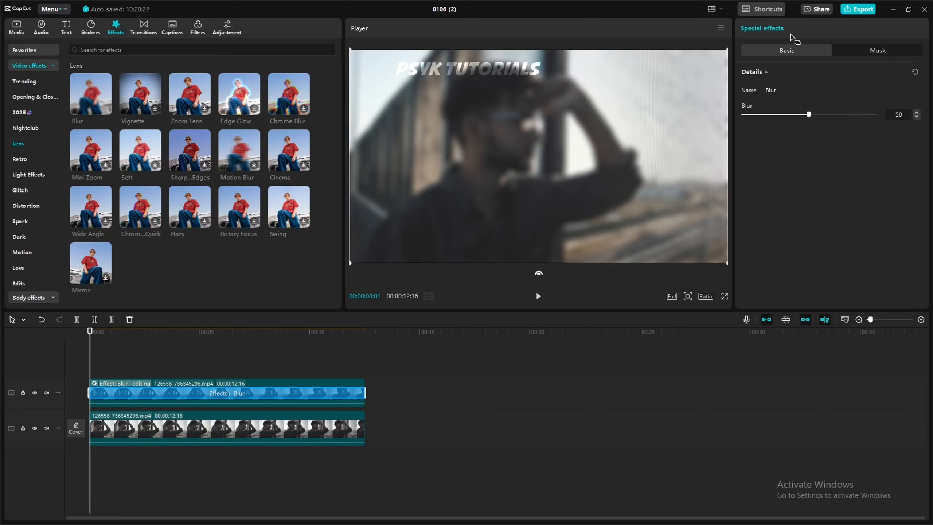
Step: Add a rectangle mask to the Blur effect and move it over the man's face
click(881, 51)
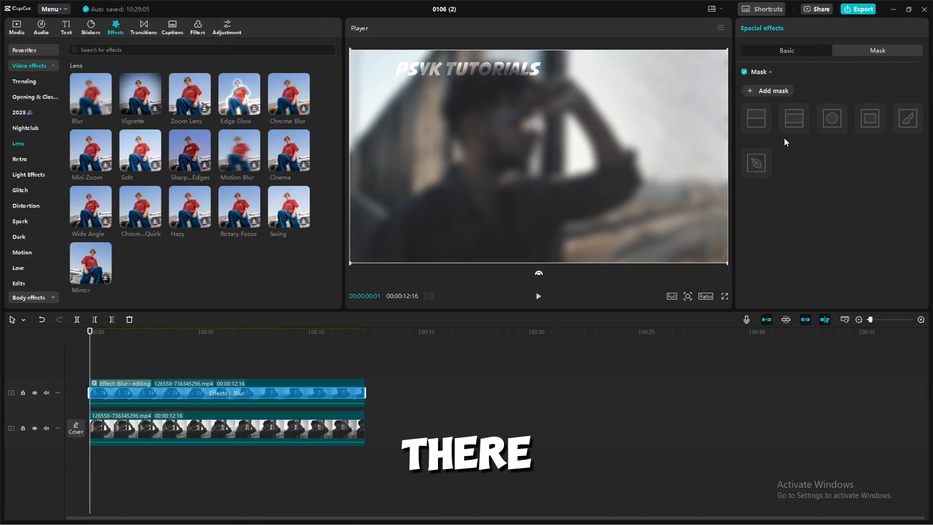
click(774, 95)
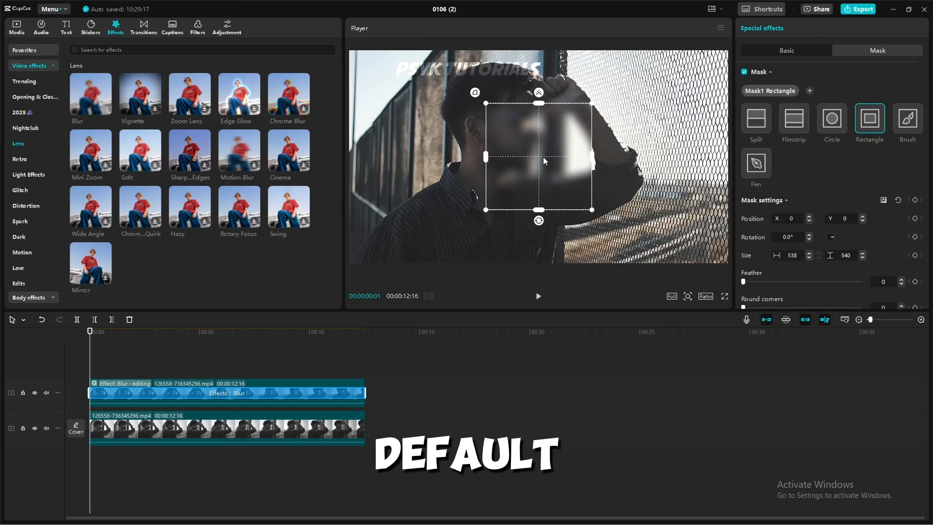
drag(543, 156, 510, 125)
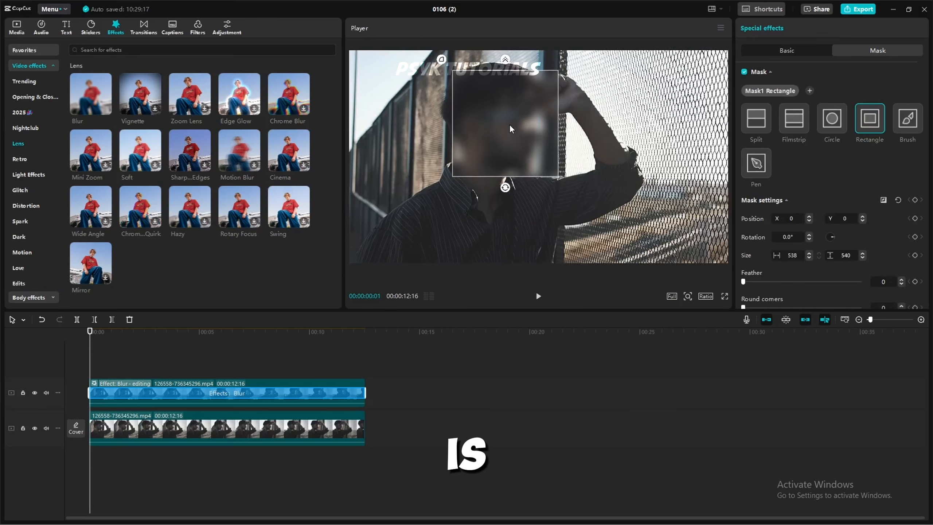
Step: Change the blur mask's shape to Circle and move it over the man's face, to about X -199, Y 167
click(756, 131)
click(789, 127)
click(825, 127)
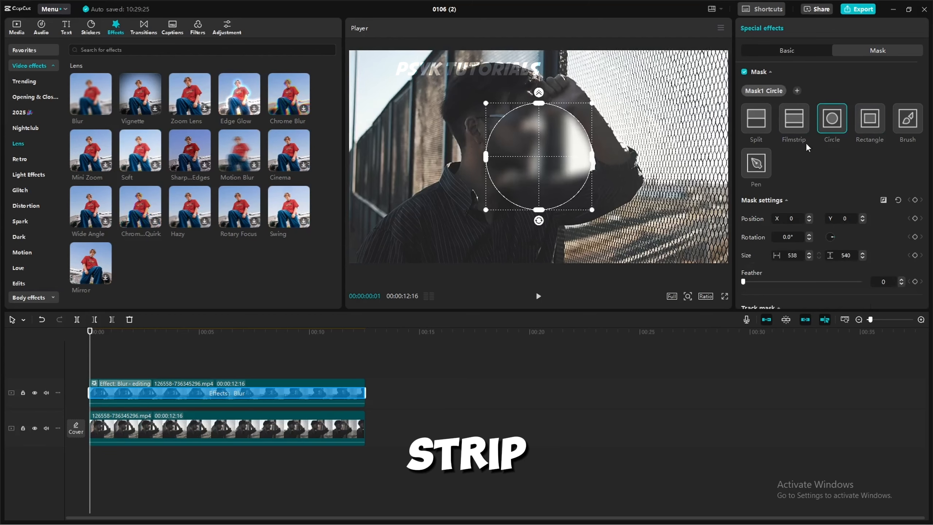
click(756, 163)
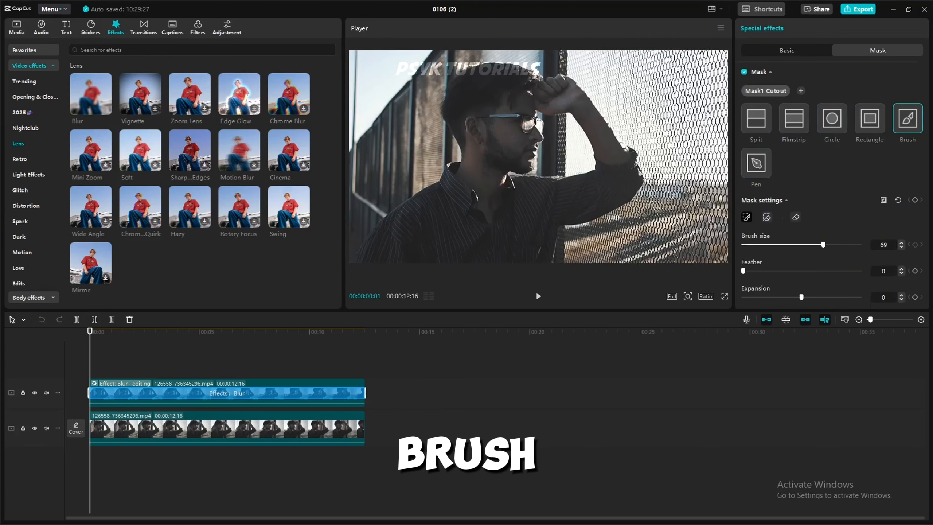
click(830, 116)
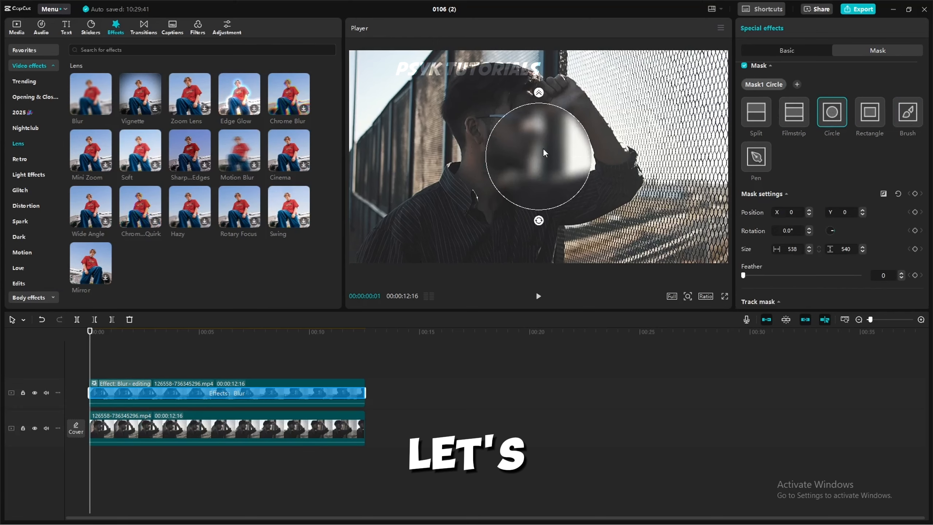
drag(544, 150, 504, 116)
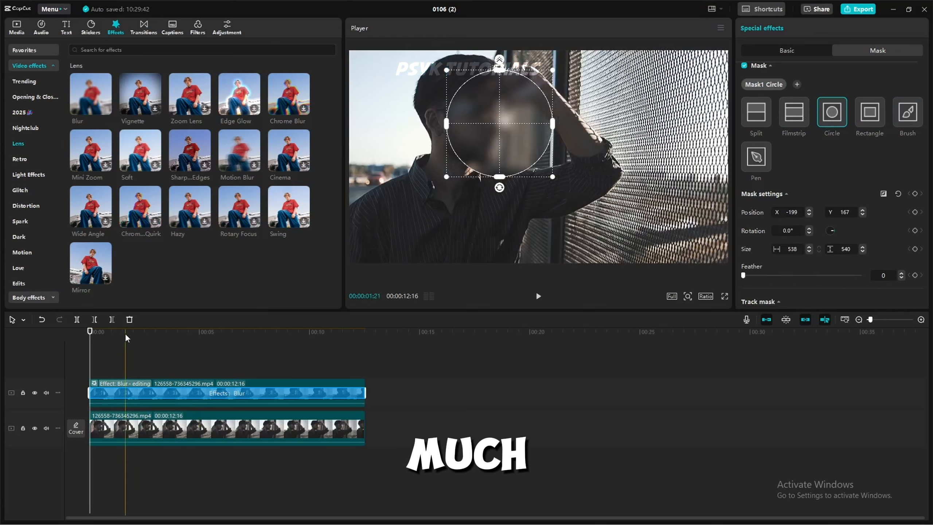
Step: Track the circle mask across the clip with the tracking direction set to Both
scroll(834, 184, down, 2)
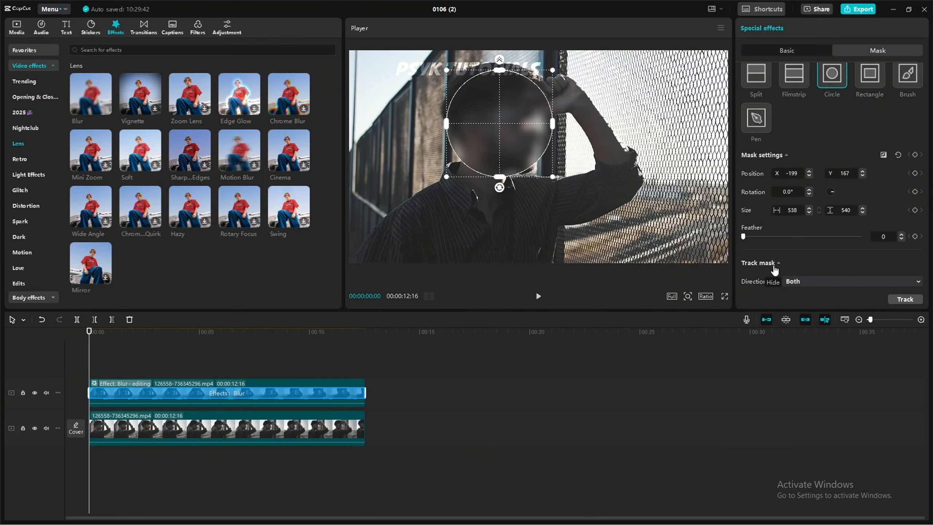
click(801, 281)
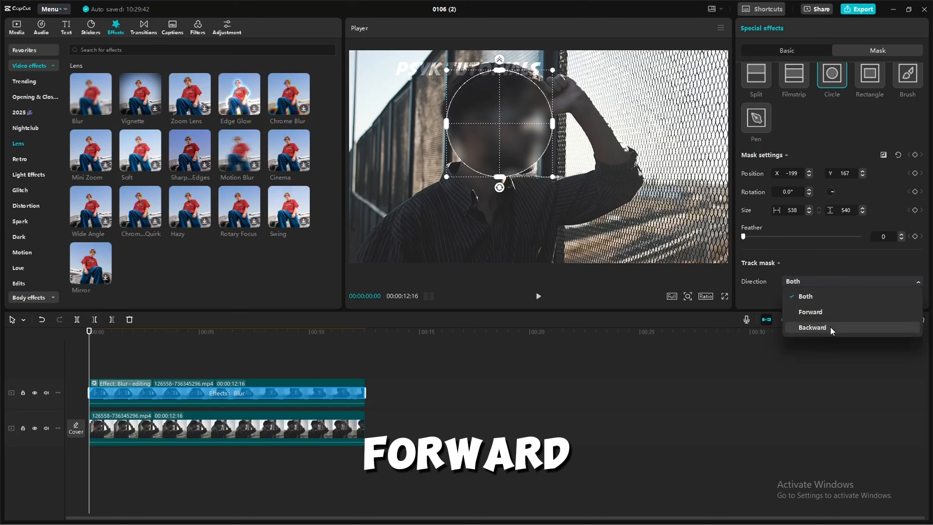
click(837, 283)
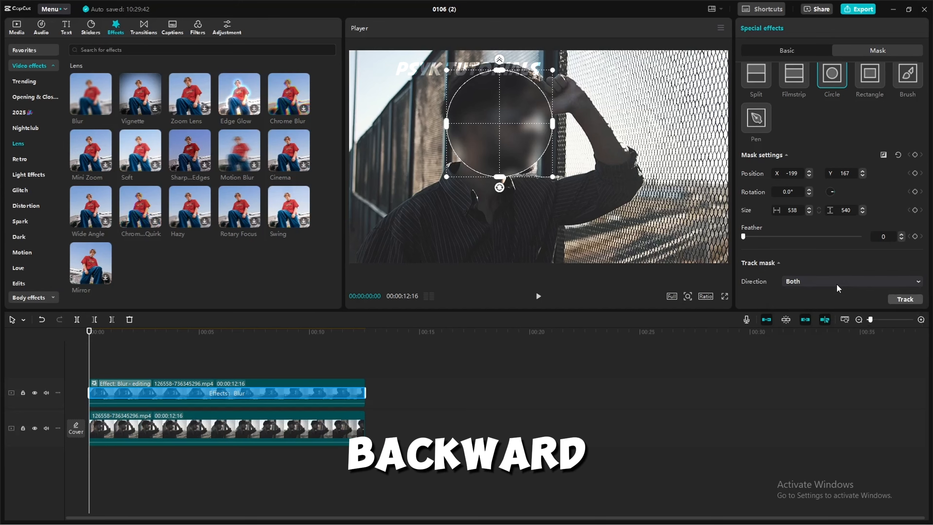
click(915, 302)
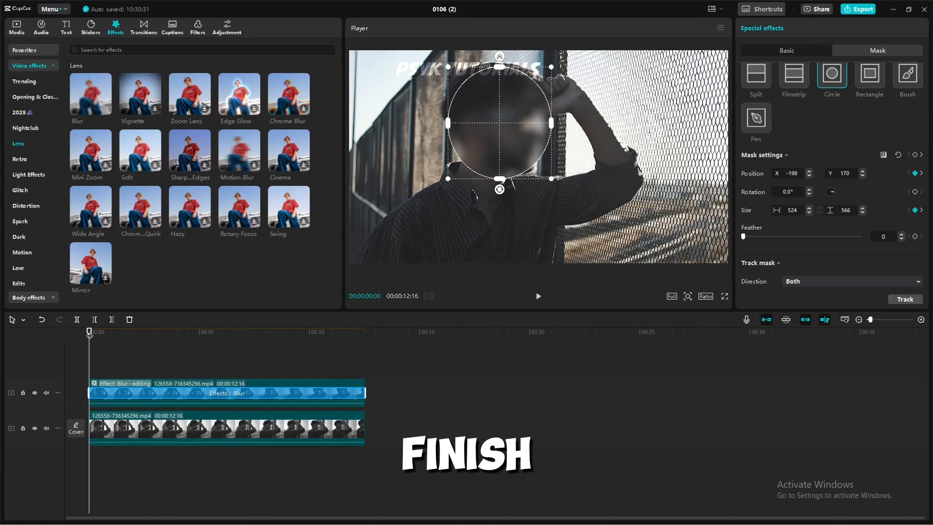
Step: Scrub through the start of the clip to check the tracked face blur and return the playhead to the beginning
click(138, 334)
drag(143, 335, 78, 374)
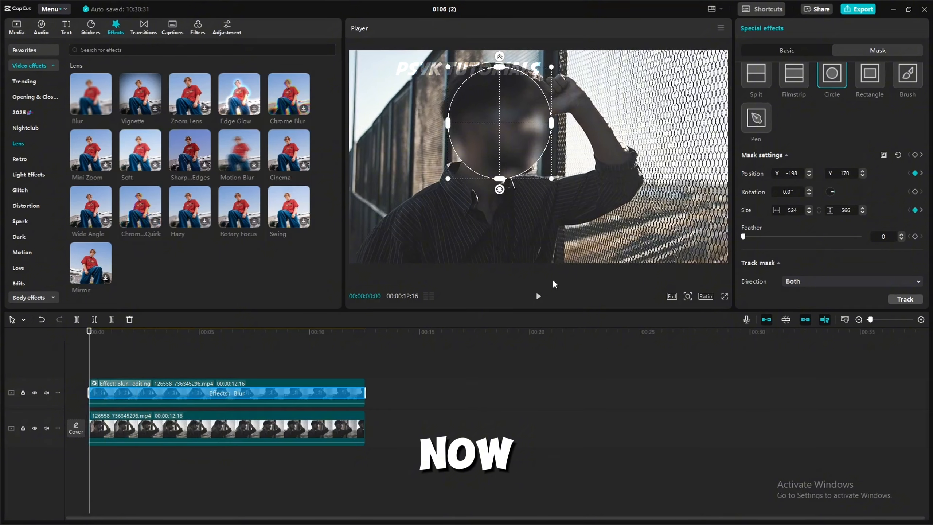
Step: Try a 60fps frame rate in the video export settings and close them without exporting
click(861, 12)
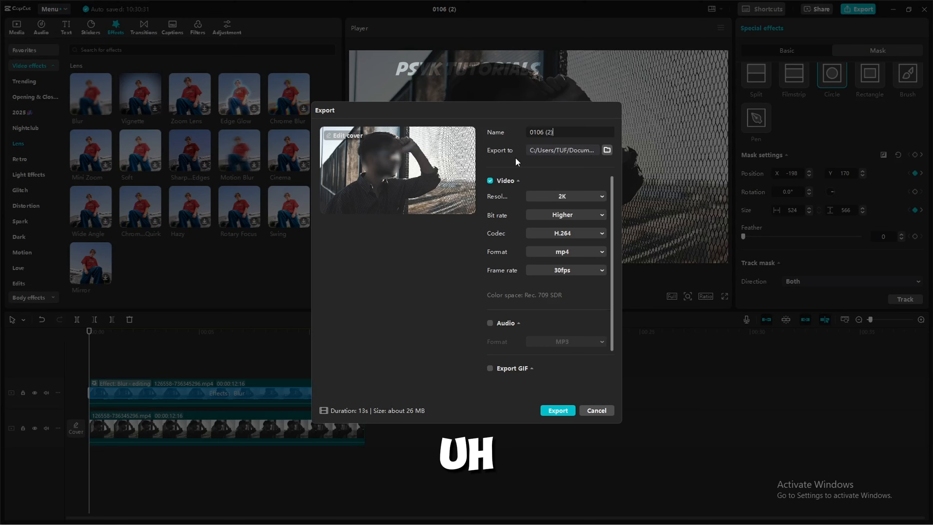
click(561, 197)
click(574, 177)
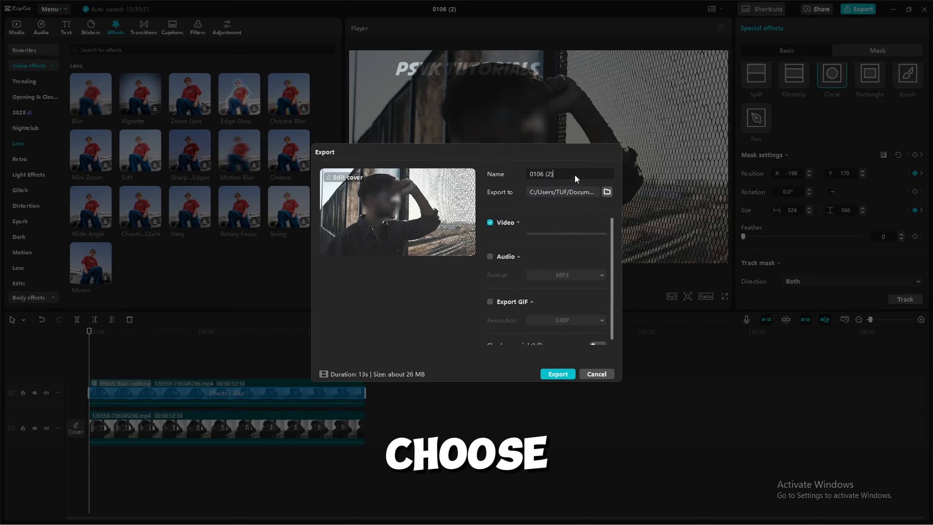
click(573, 223)
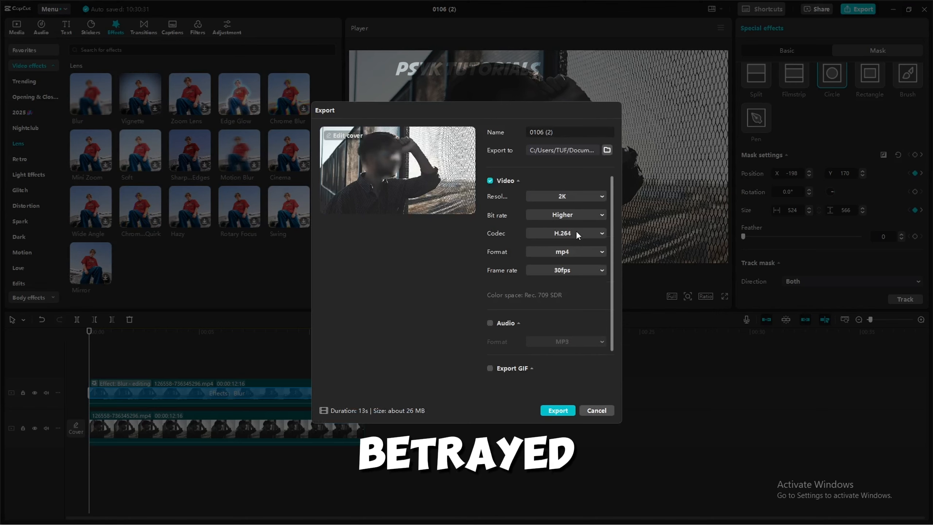
click(570, 272)
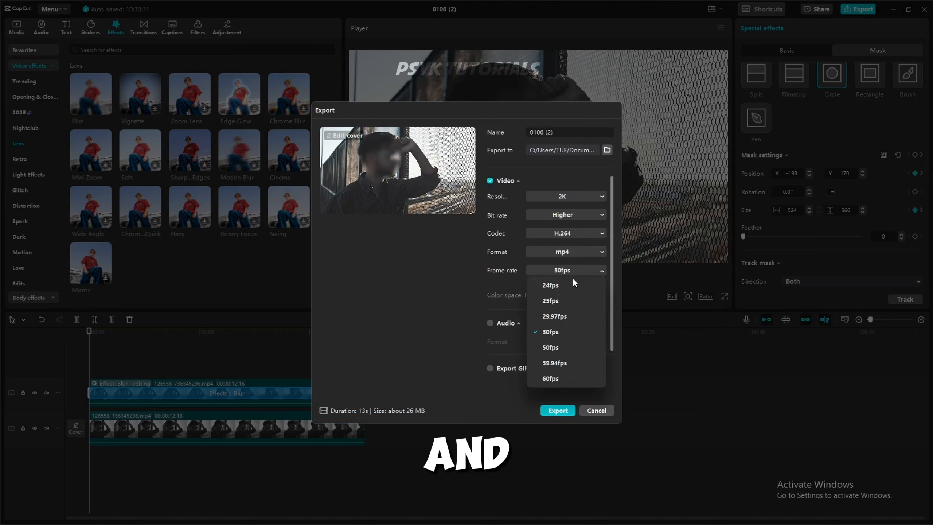
click(564, 379)
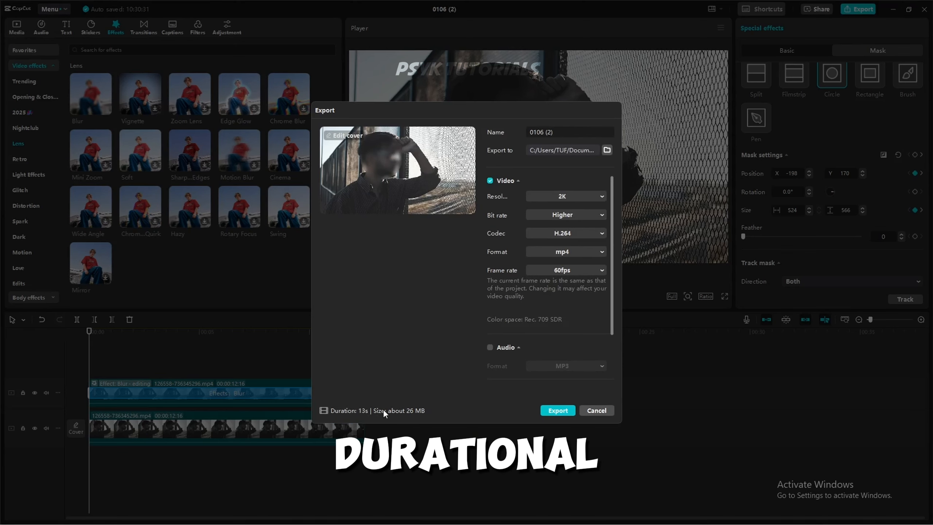
click(591, 410)
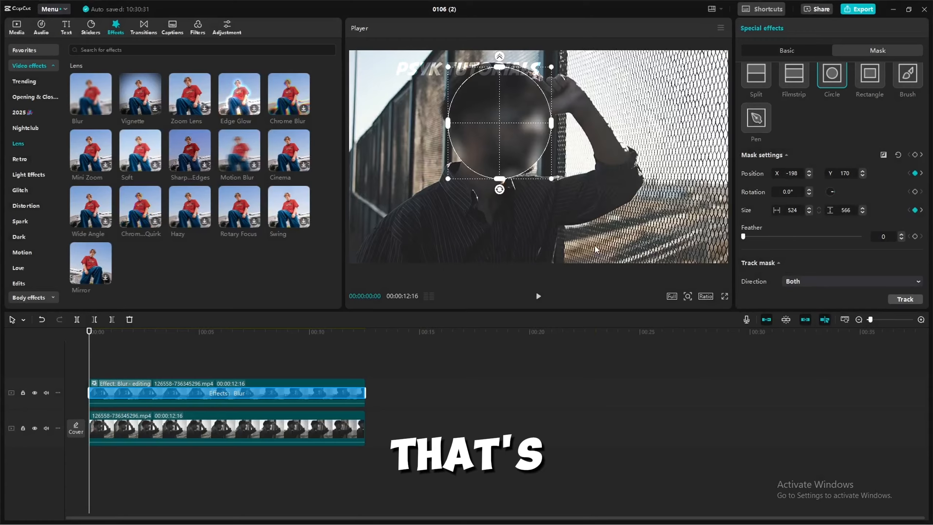
Step: Try the Pen and Brush mask types on the Blur effect in place of the Circle mask
scroll(926, 110, up, 2)
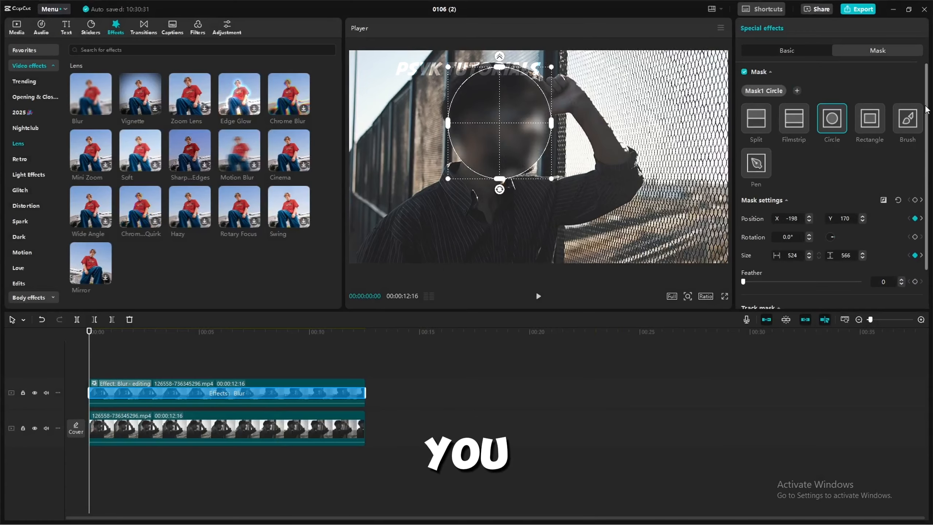
click(766, 170)
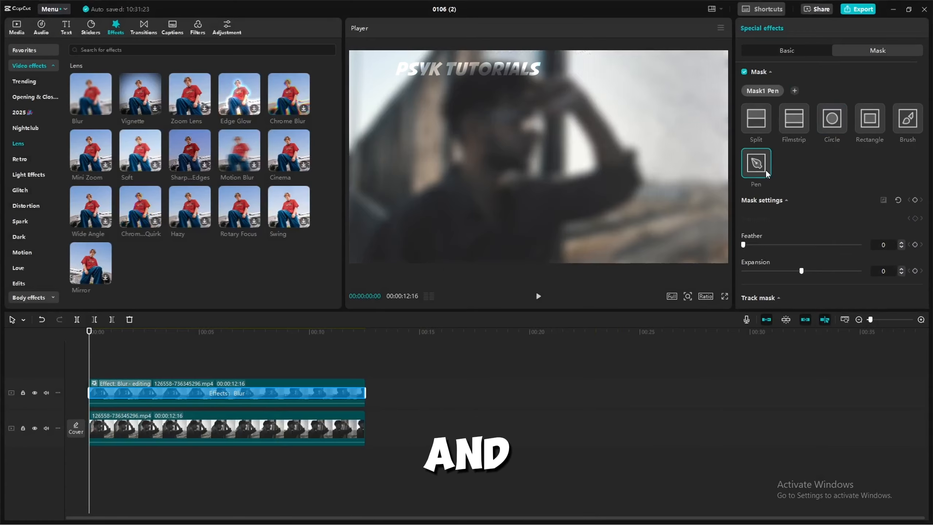
click(913, 128)
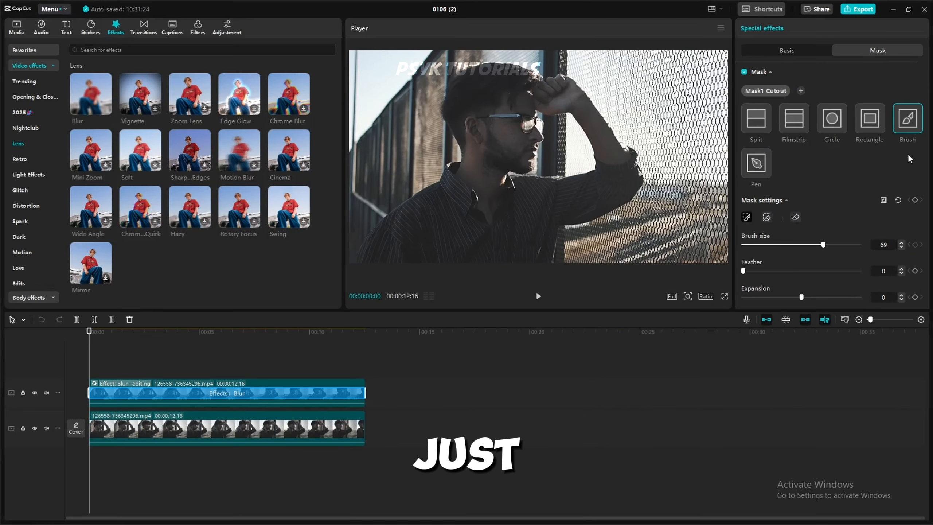
click(759, 164)
click(908, 118)
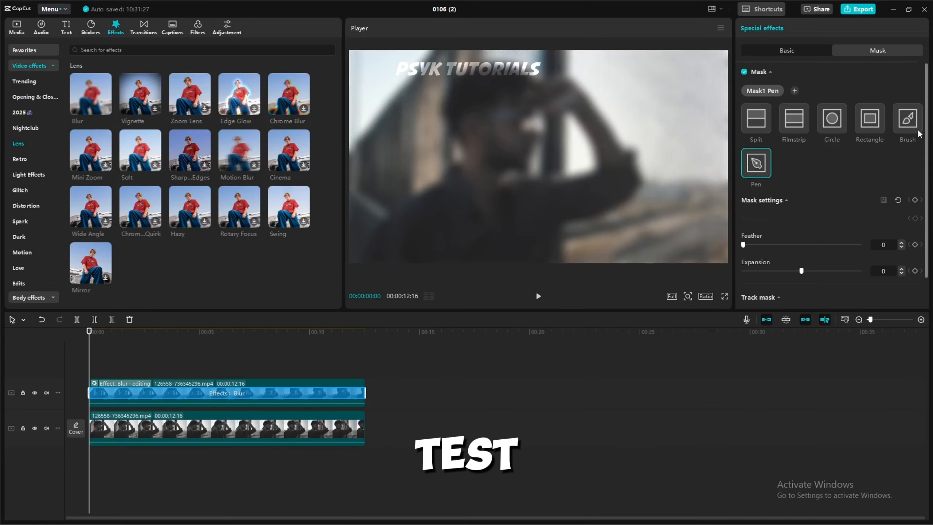